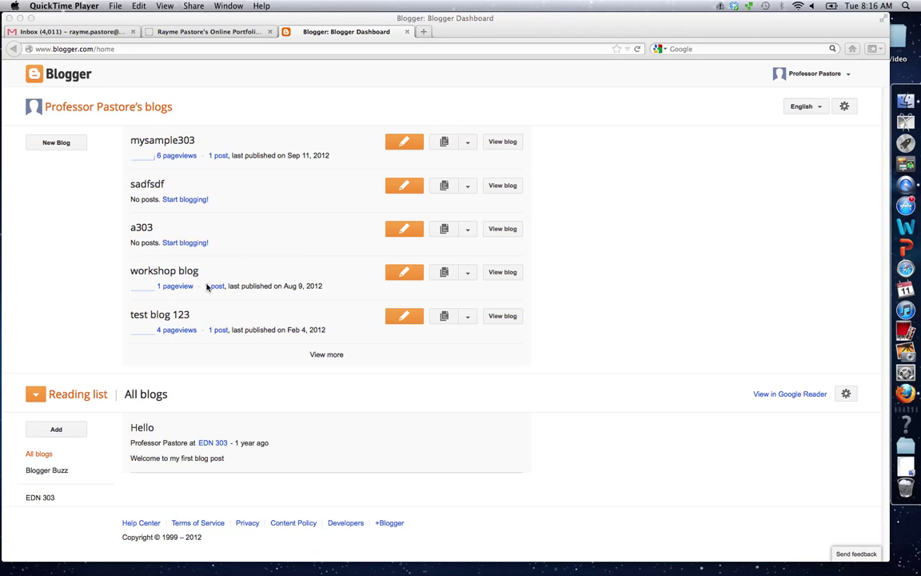
- Start a new blog titled "my edn 303 blog" and enter a blogspot address made of "myclass" plus the owner's surname
{"action": "left_click", "coordinate": [58, 148]}
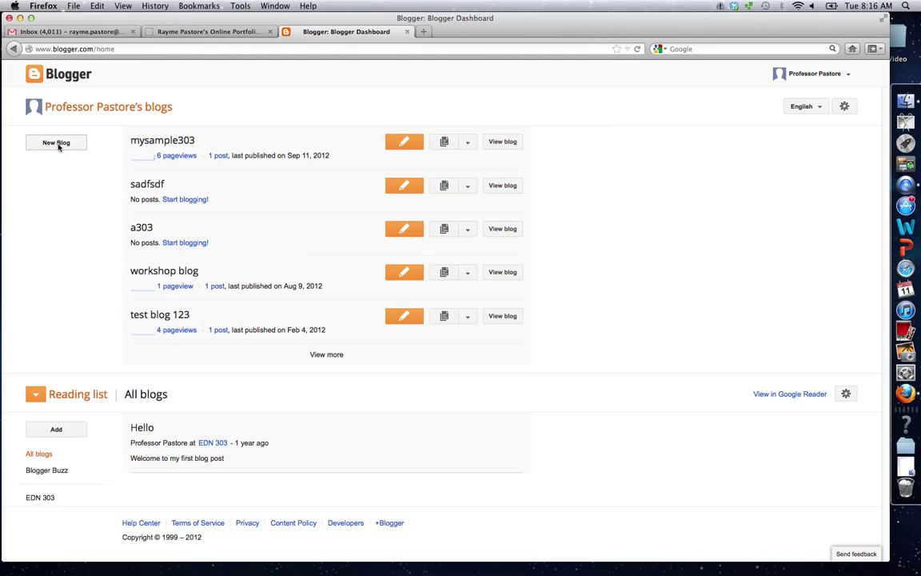
{"action": "left_click", "coordinate": [58, 146]}
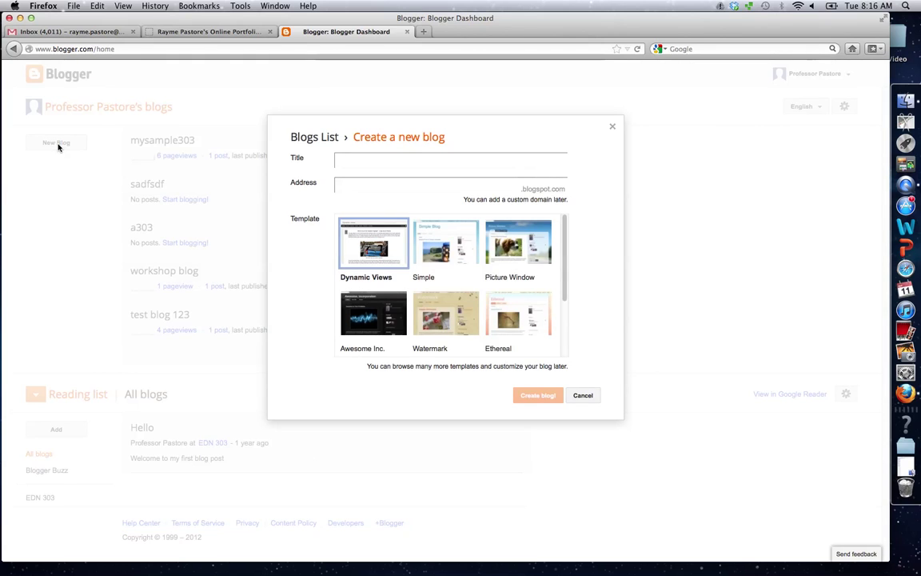
{"action": "left_click", "coordinate": [354, 165]}
{"action": "type", "text": "my edn 303 blog"}
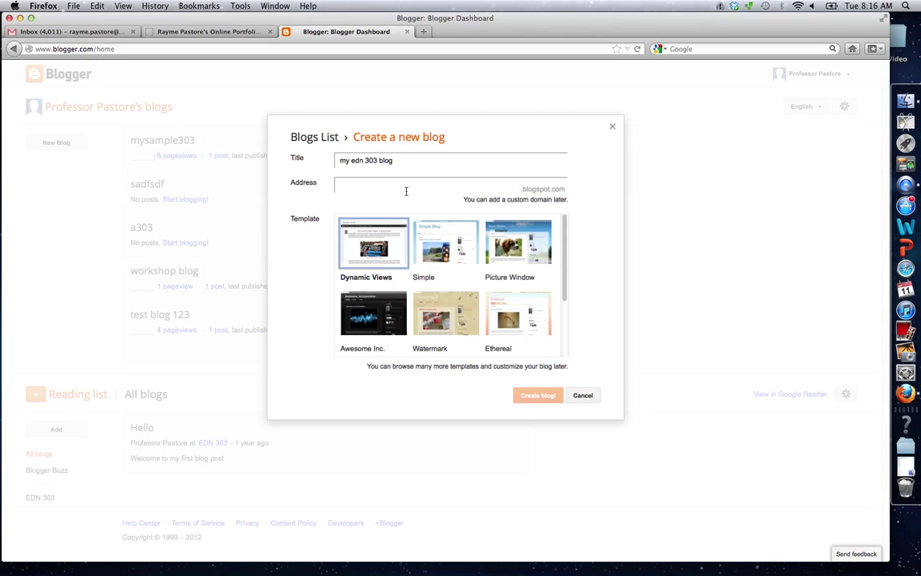
{"action": "left_click", "coordinate": [514, 187]}
{"action": "type", "text": "m"}
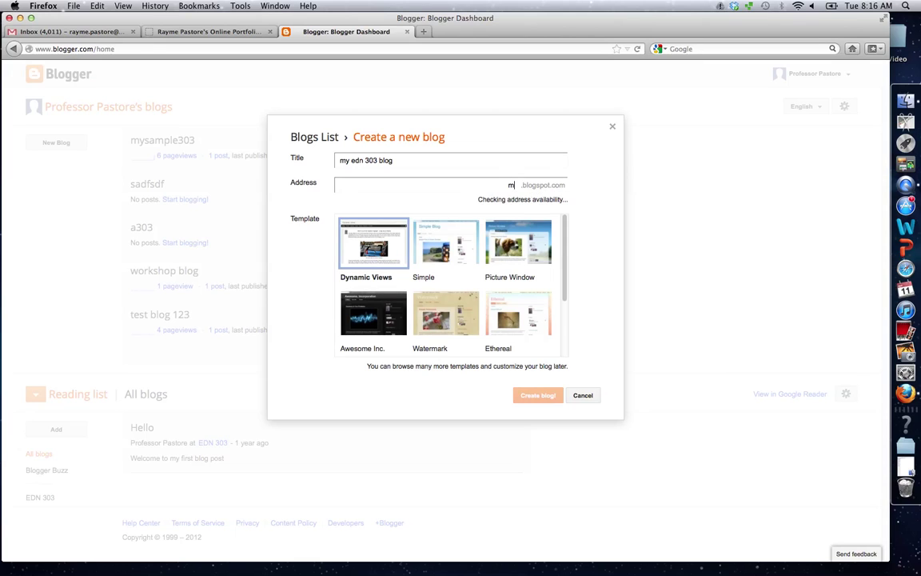
{"action": "type", "text": "yclasspastore"}
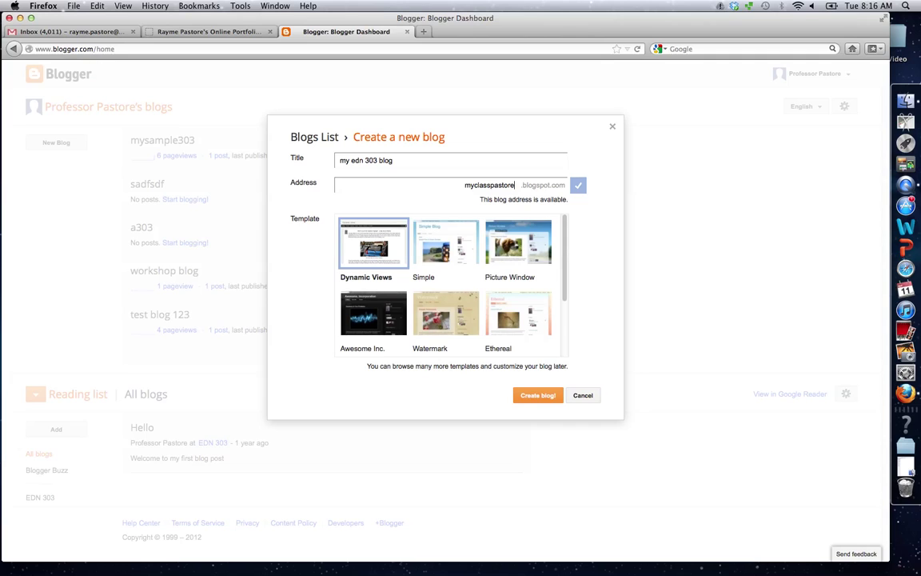
- Choose the Picture Window template and create the blog
{"action": "left_click", "coordinate": [488, 240]}
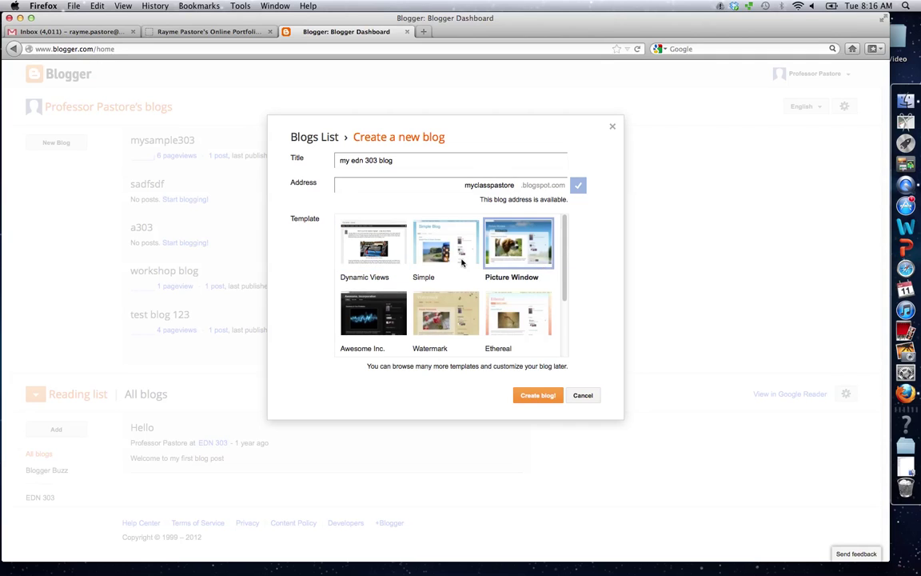
{"action": "left_click", "coordinate": [416, 236]}
{"action": "left_click", "coordinate": [447, 312]}
{"action": "left_click", "coordinate": [508, 313]}
{"action": "left_click", "coordinate": [519, 251]}
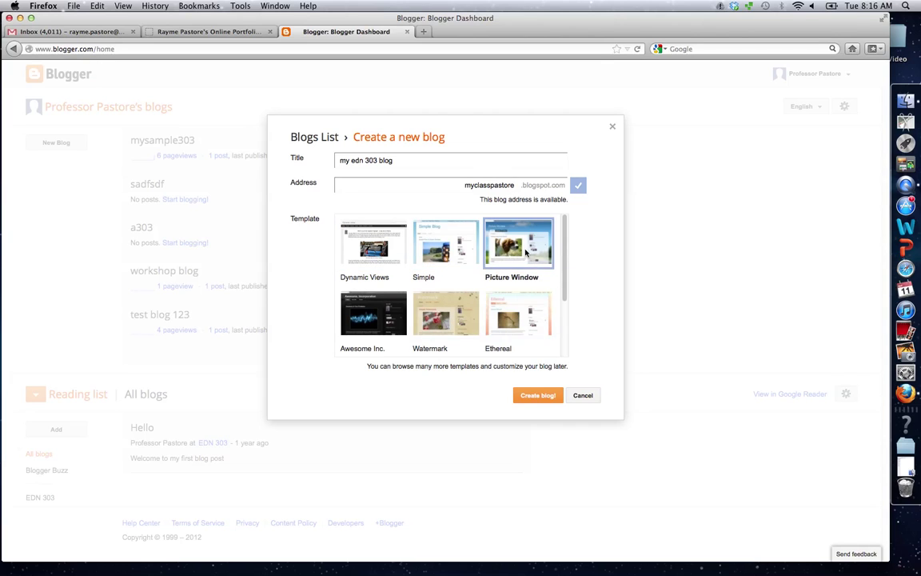
{"action": "left_click", "coordinate": [535, 397]}
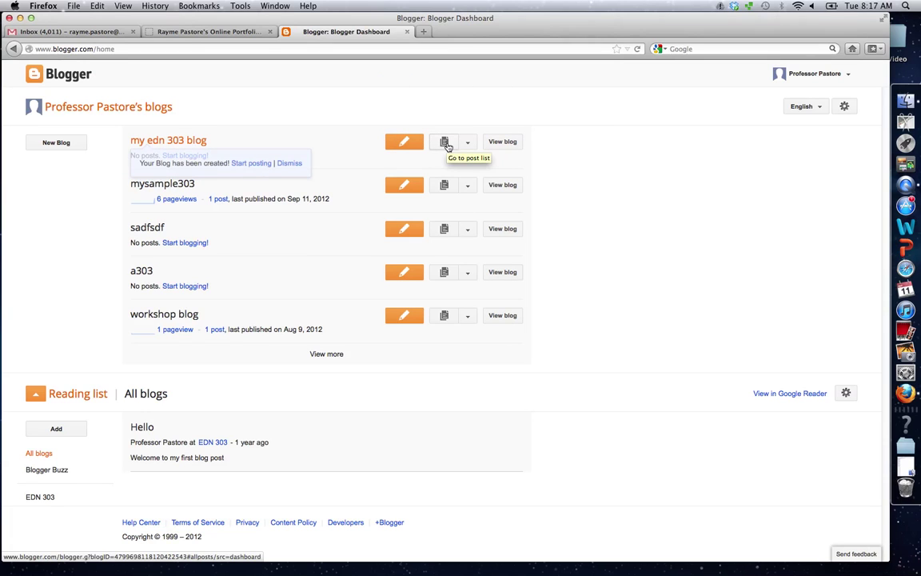
- Open the new my edn 303 blog site in a separate browser tab and view it
{"action": "left_click", "coordinate": [463, 143]}
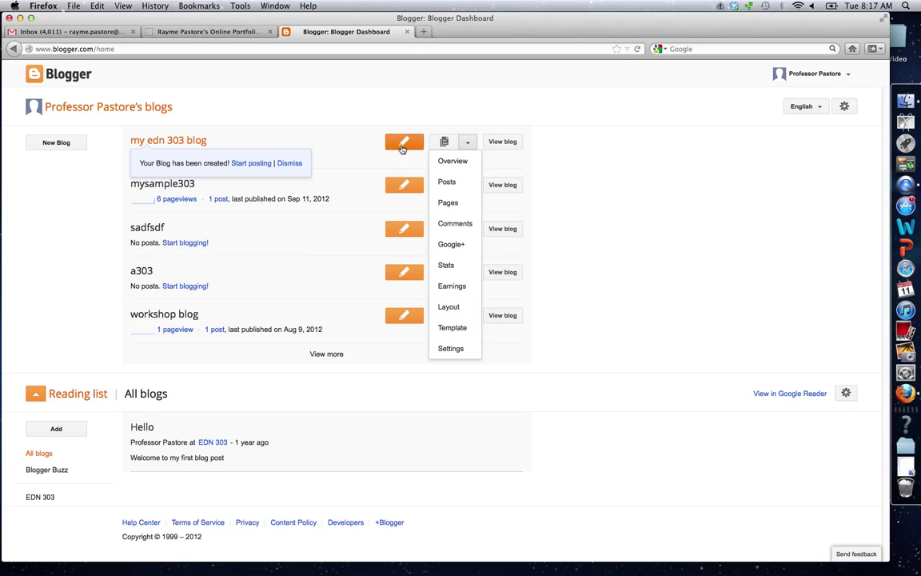
{"action": "left_click", "coordinate": [348, 143]}
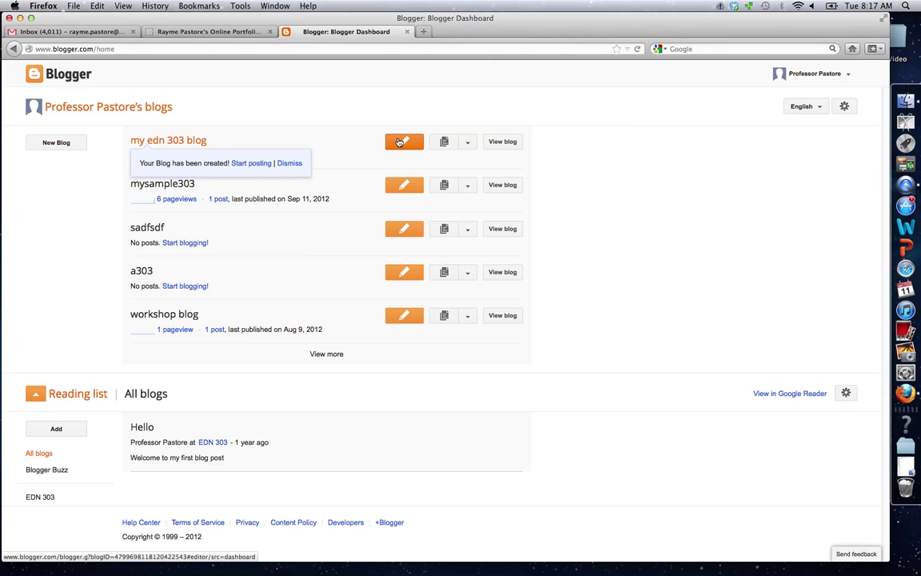
{"action": "right_click", "coordinate": [493, 142]}
{"action": "left_click", "coordinate": [512, 146]}
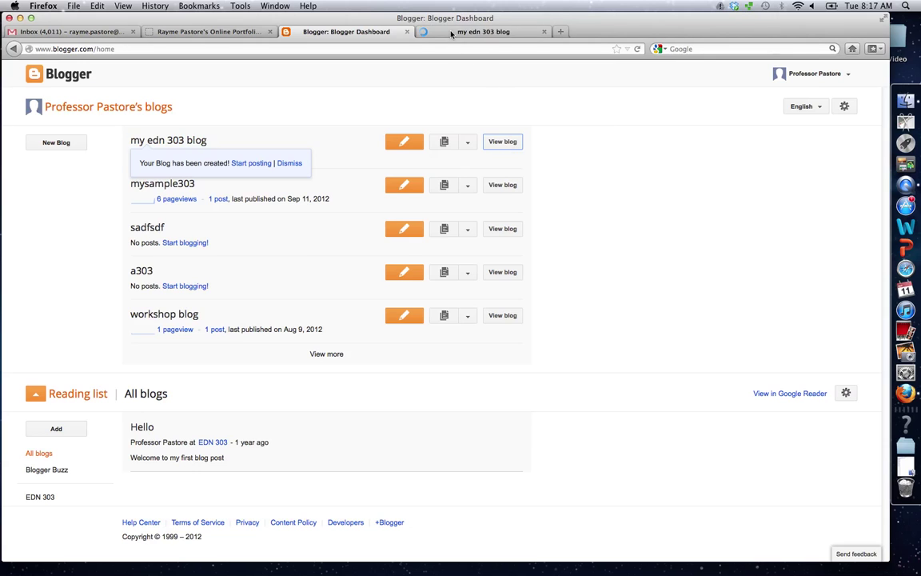
{"action": "left_click", "coordinate": [452, 34]}
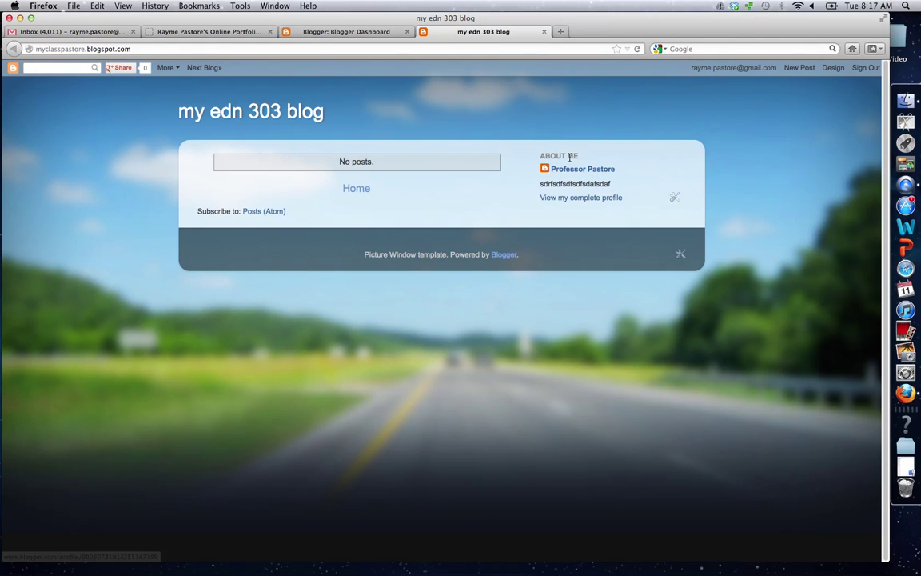
- Write a new post in my edn 303 blog titled "welcome" with the body text "welcome to my blog"
{"action": "left_click", "coordinate": [332, 32]}
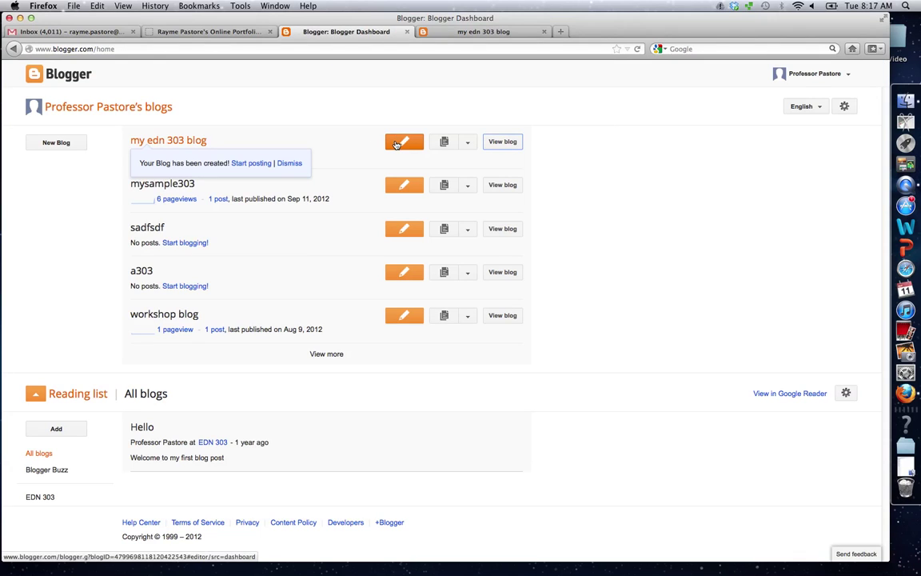
{"action": "left_click", "coordinate": [397, 143]}
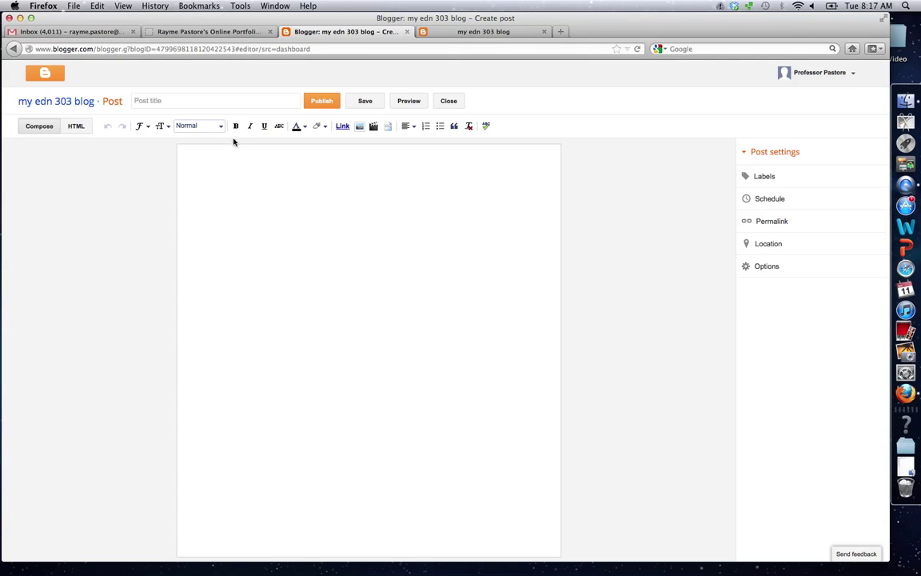
{"action": "left_click", "coordinate": [188, 101]}
{"action": "type", "text": "welcoe"}
{"action": "key", "text": "BackSpace"}
{"action": "type", "text": "me"}
{"action": "left_click", "coordinate": [252, 265]}
{"action": "type", "text": "welcome to my blog"}
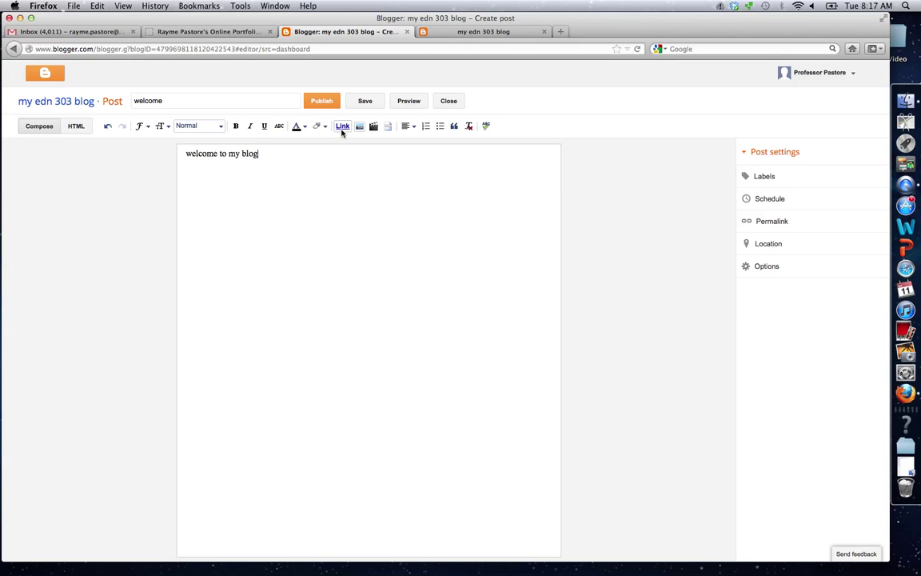
- Publish the welcome post and reload the live blog to view it
{"action": "left_click", "coordinate": [360, 130]}
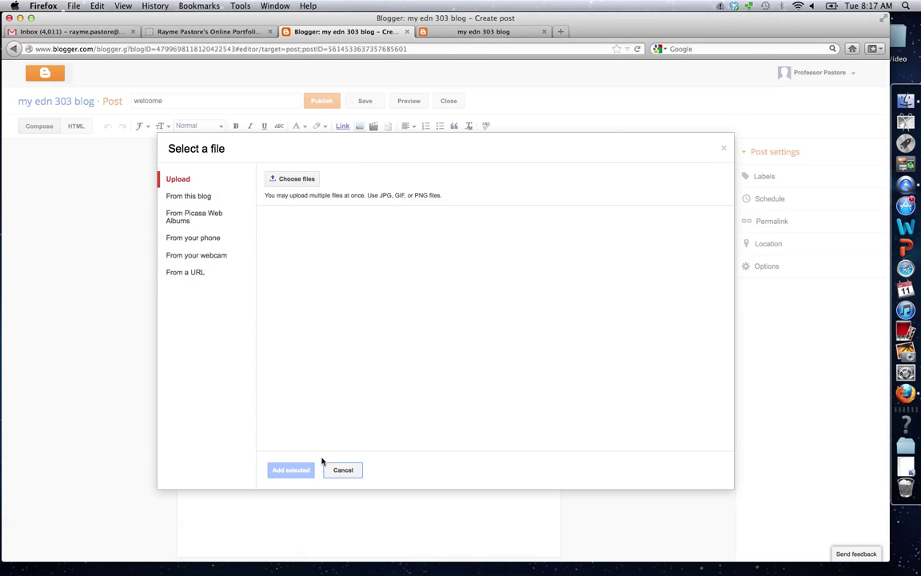
{"action": "left_click", "coordinate": [343, 470]}
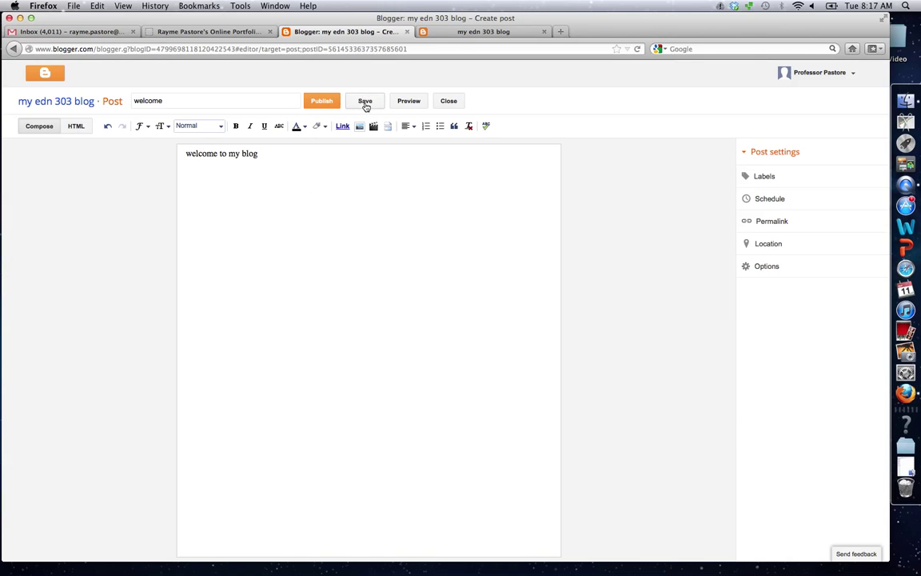
{"action": "left_click", "coordinate": [323, 102]}
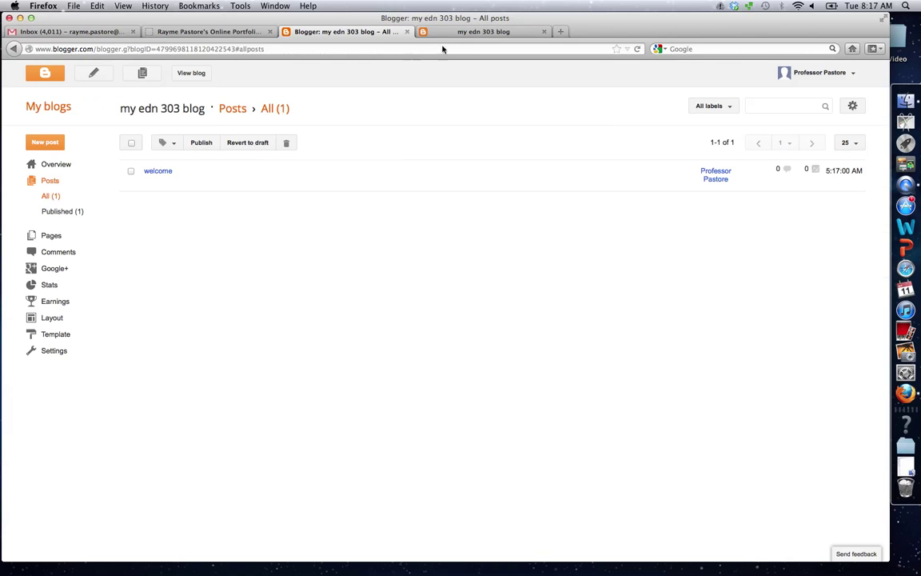
{"action": "left_click", "coordinate": [480, 31]}
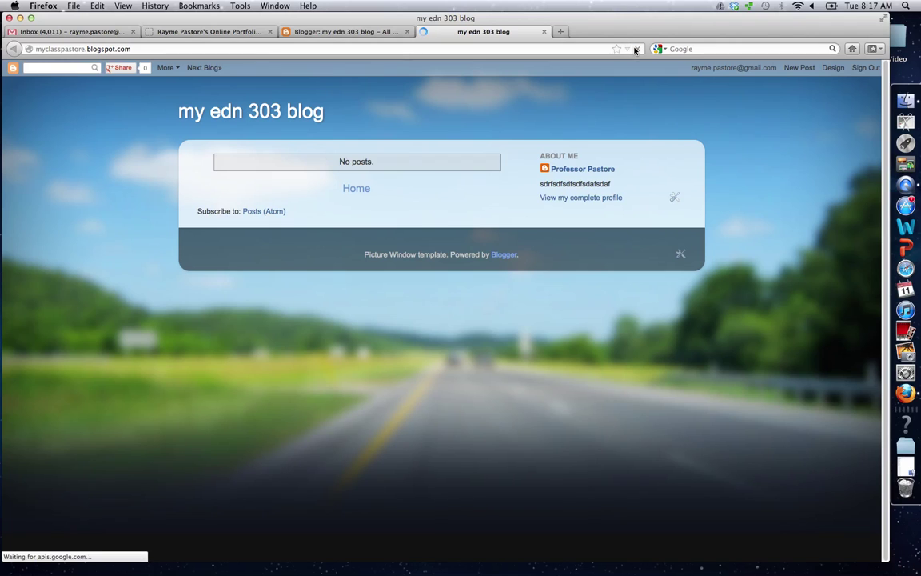
{"action": "left_click", "coordinate": [636, 49]}
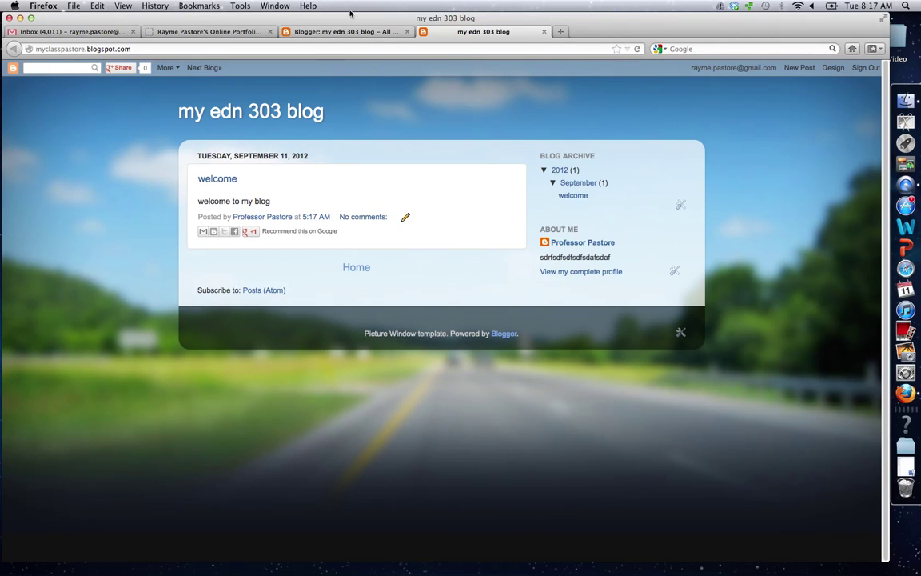
- Create and publish a blank page titled "my links" with the text "here are my links"
{"action": "left_click", "coordinate": [314, 31]}
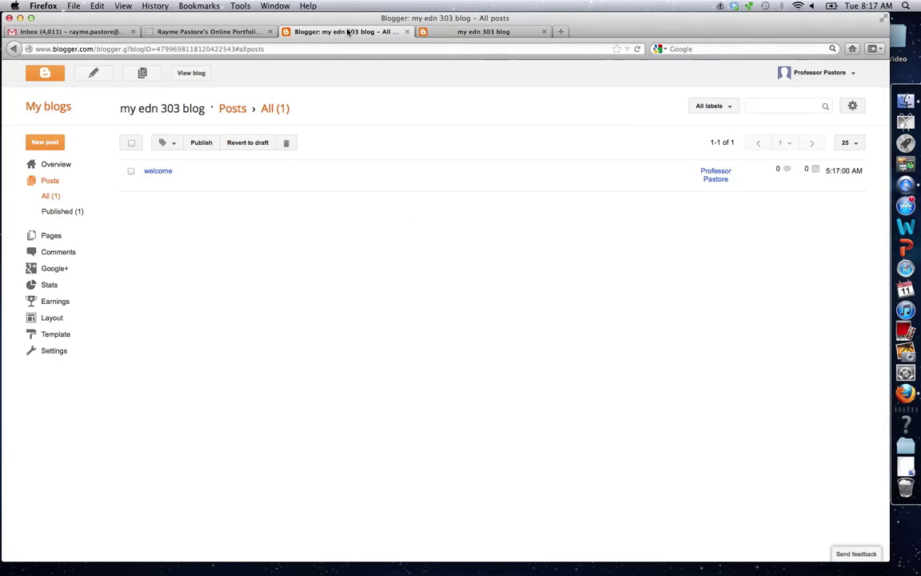
{"action": "left_click", "coordinate": [53, 237]}
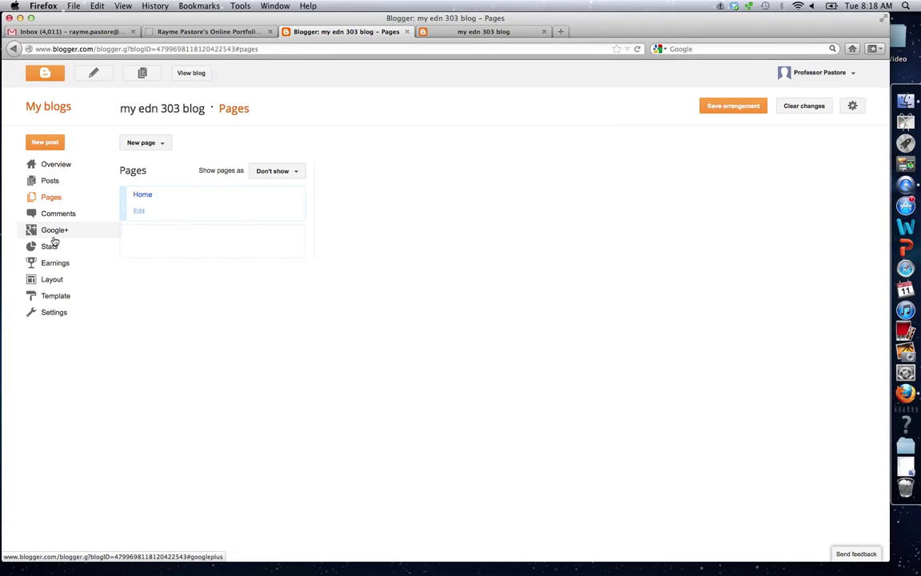
{"action": "left_click", "coordinate": [149, 142]}
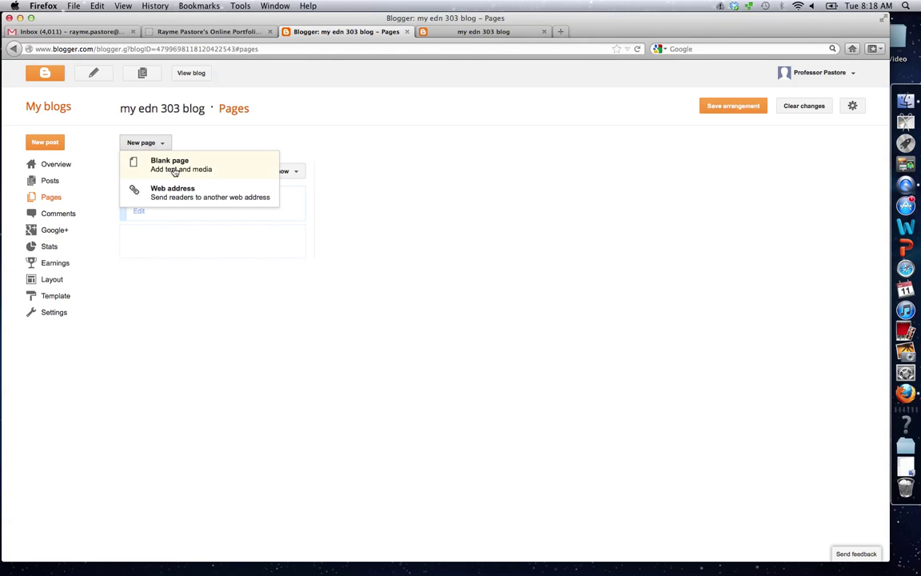
{"action": "left_click", "coordinate": [158, 156]}
{"action": "left_click", "coordinate": [195, 103]}
{"action": "type", "text": "my links"}
{"action": "left_click", "coordinate": [254, 206]}
{"action": "type", "text": "here are my link"}
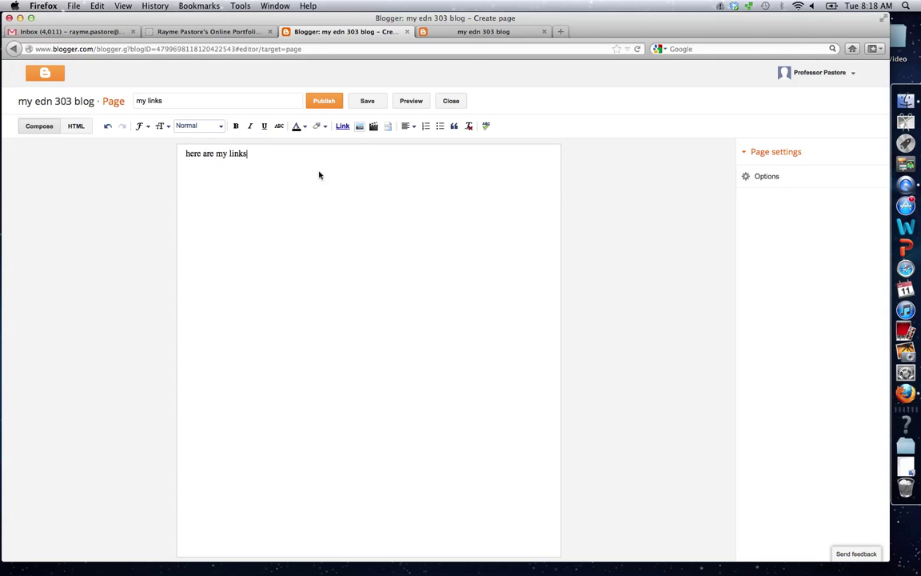
{"action": "left_click", "coordinate": [324, 102]}
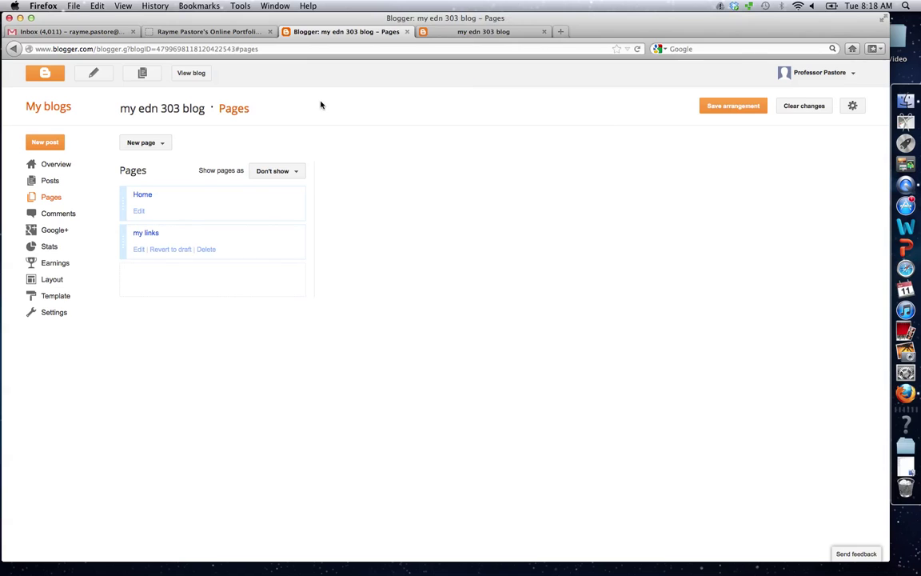
- Set the blog's pages to show as Side links and save the arrangement
{"action": "left_click", "coordinate": [298, 172]}
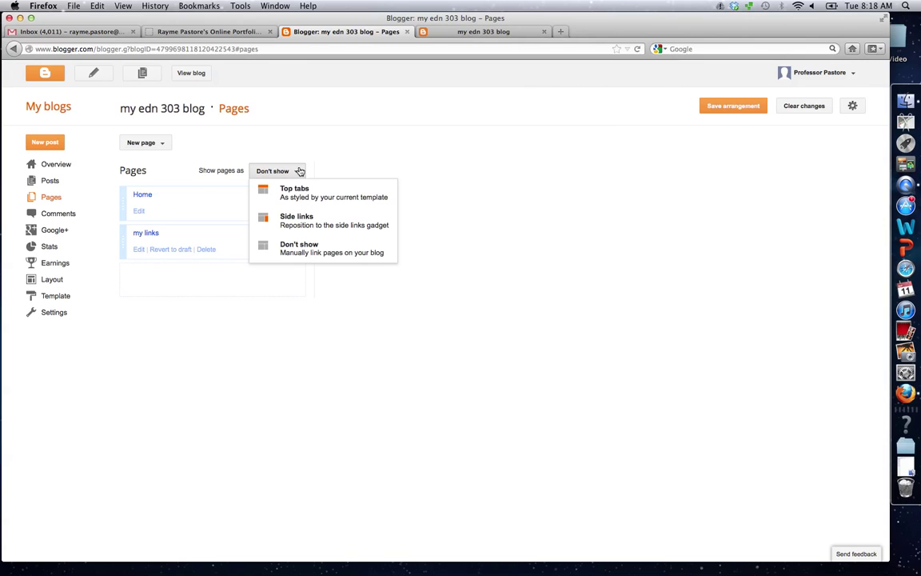
{"action": "left_click", "coordinate": [305, 224]}
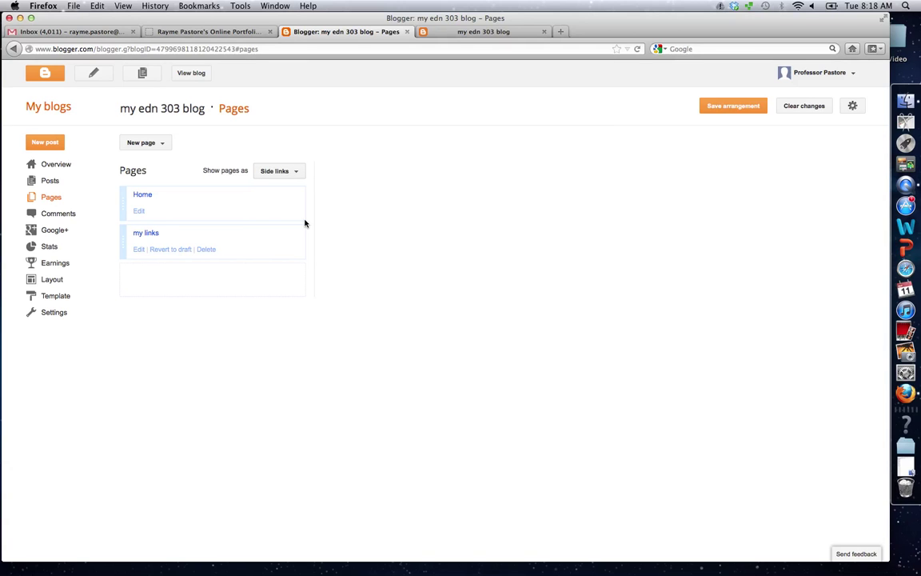
{"action": "left_click", "coordinate": [484, 32]}
{"action": "left_click", "coordinate": [637, 49]}
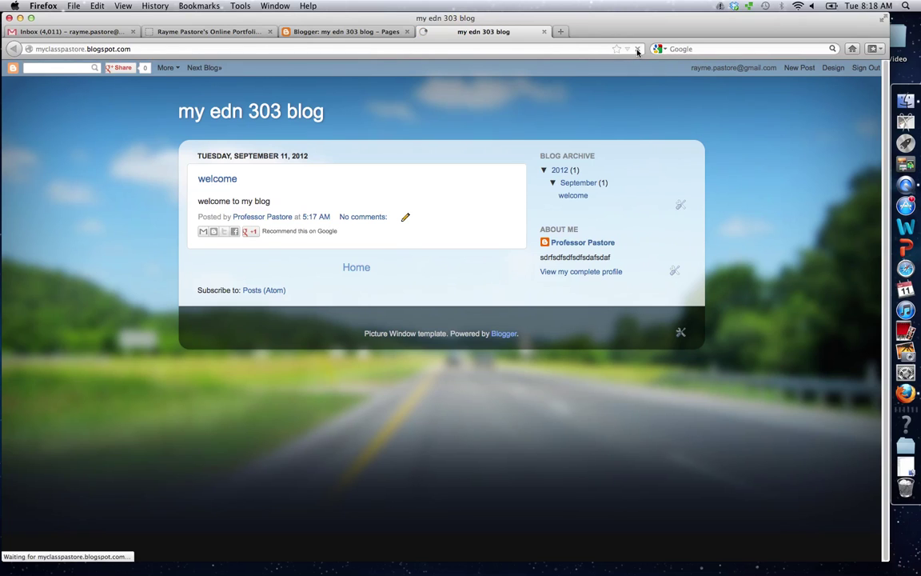
{"action": "left_click", "coordinate": [371, 32]}
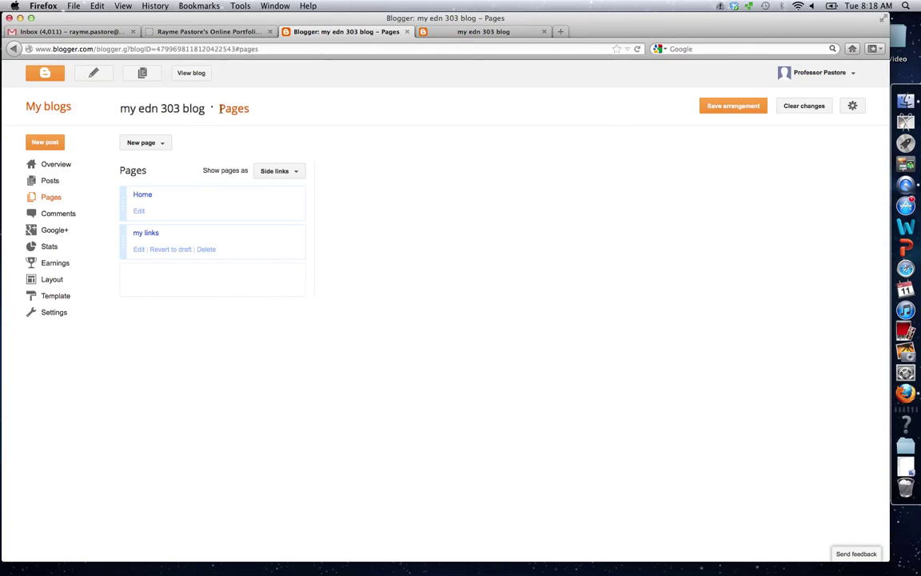
{"action": "left_click", "coordinate": [733, 106]}
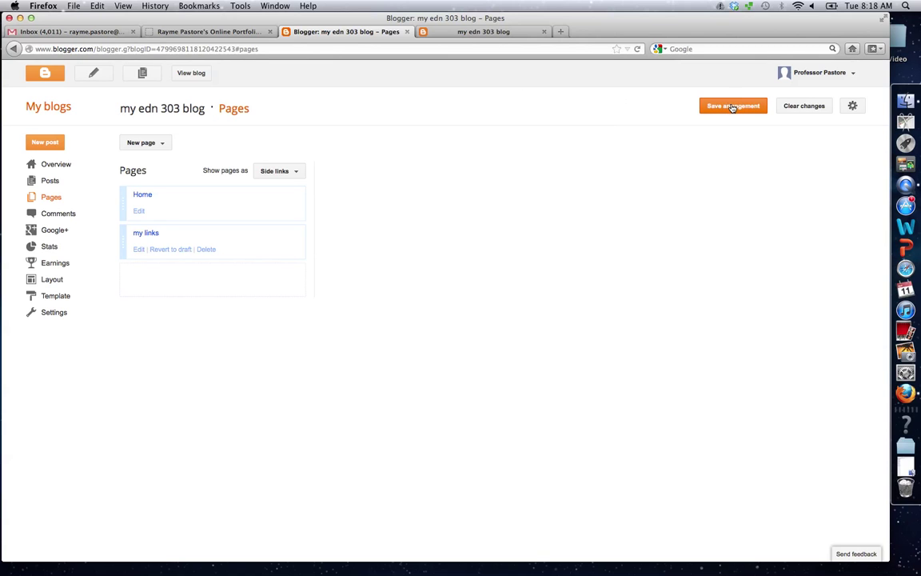
- Reload the live blog, view the my links page through its side link, and return to Home
{"action": "left_click", "coordinate": [470, 33]}
{"action": "left_click", "coordinate": [637, 49]}
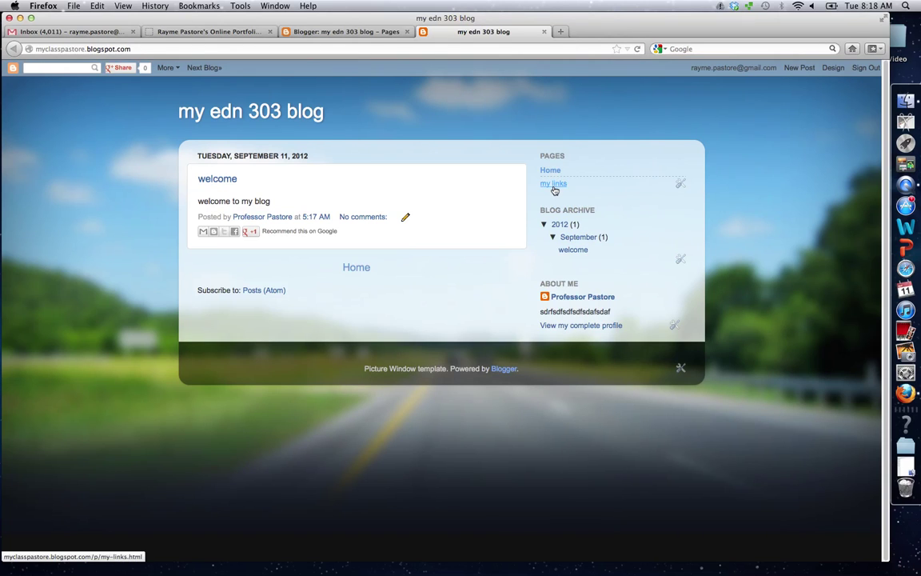
{"action": "left_click", "coordinate": [554, 185]}
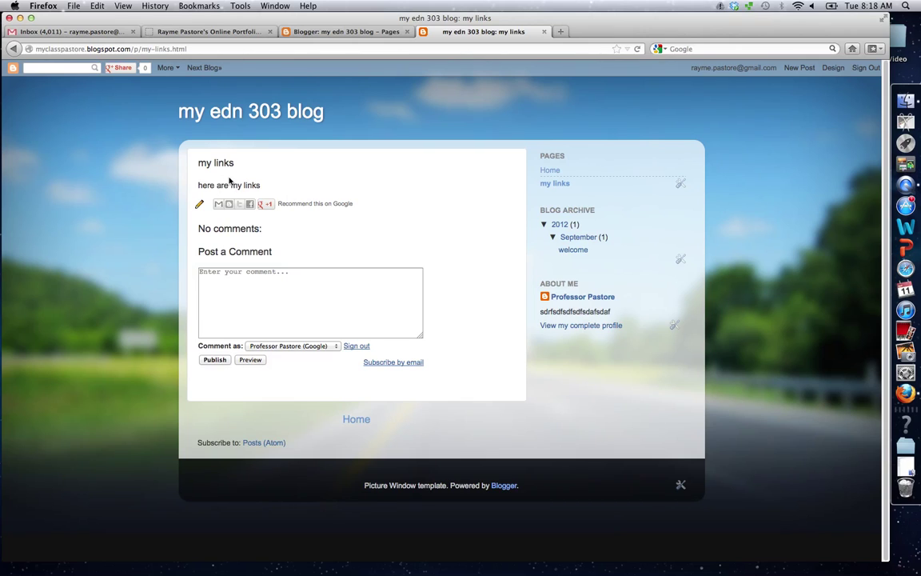
{"action": "left_click", "coordinate": [551, 170]}
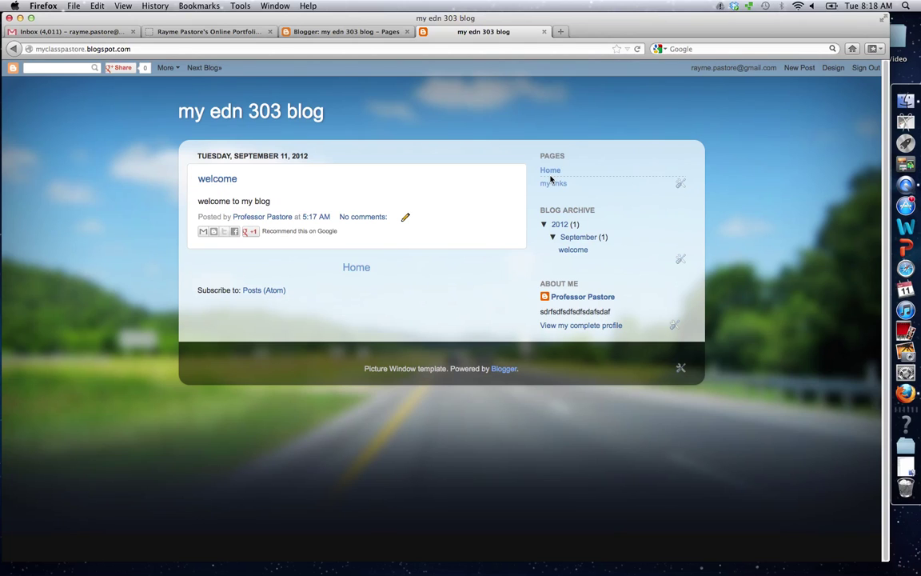
- Open the published comments section in the management area of my edn 303 blog
{"action": "left_click", "coordinate": [333, 32]}
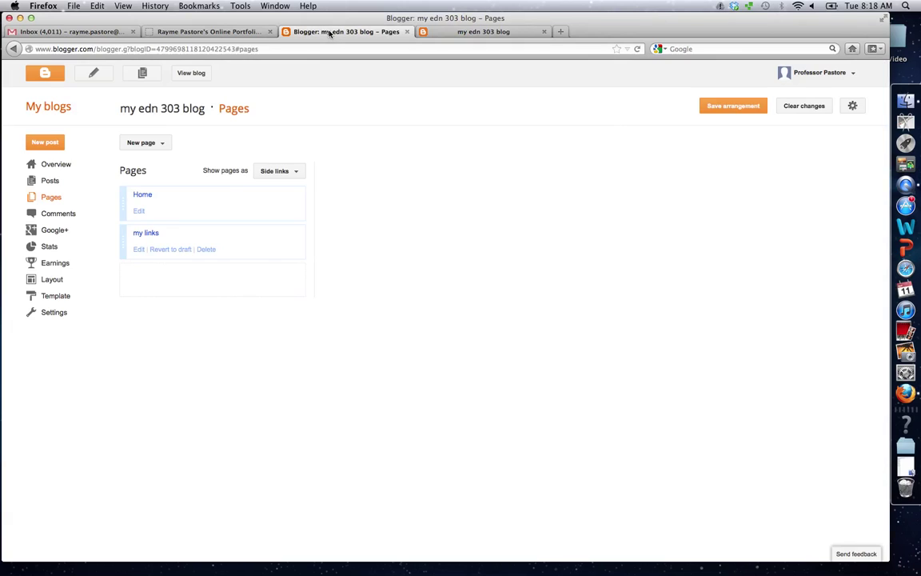
{"action": "left_click", "coordinate": [69, 216]}
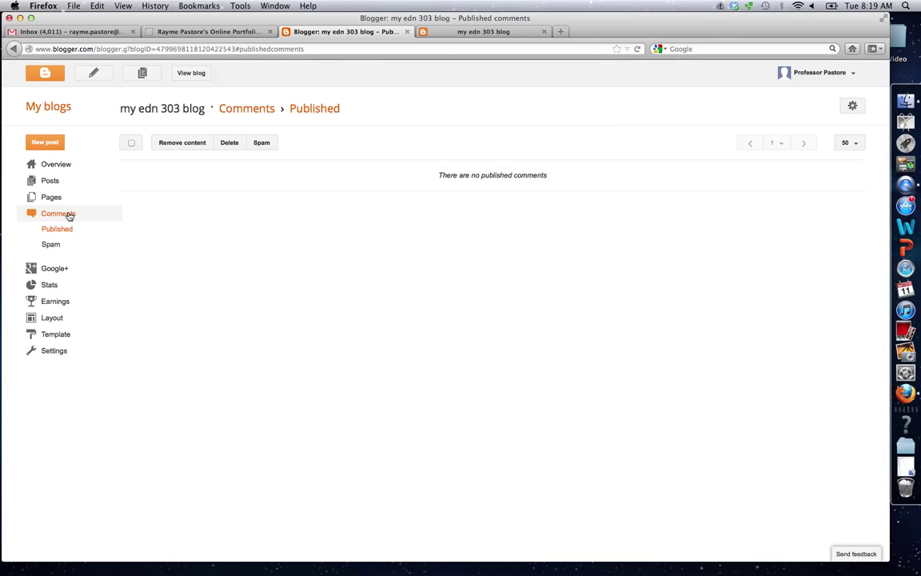
- View the blog's Google+, Stats overview and Earnings sections in turn
{"action": "left_click", "coordinate": [56, 268]}
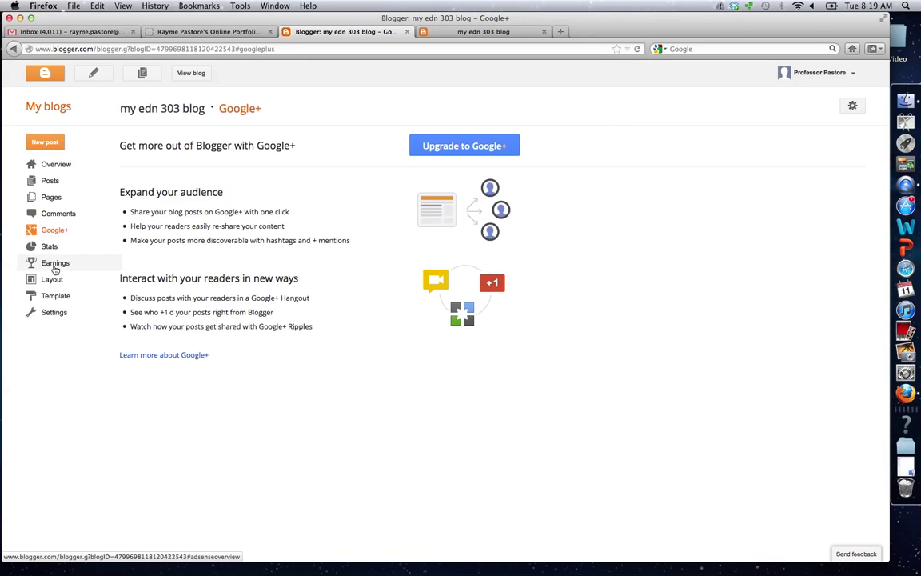
{"action": "left_click", "coordinate": [56, 248]}
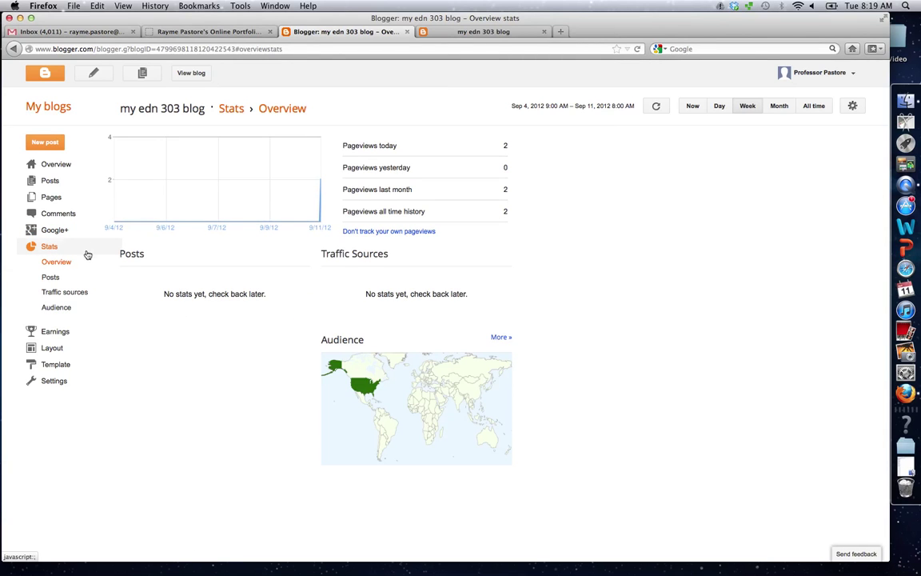
{"action": "left_click", "coordinate": [54, 330]}
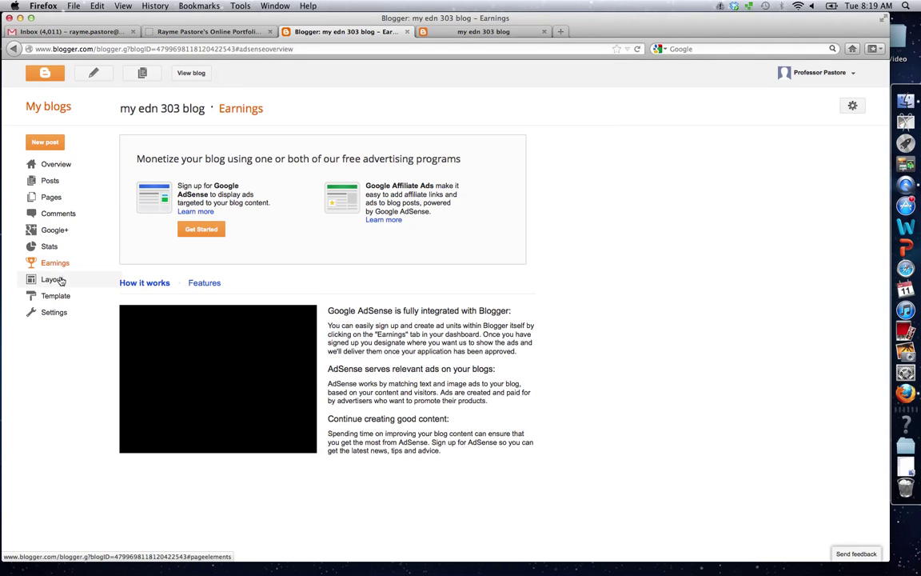
- Try moving the Pages gadget below About Me in the blog's layout
{"action": "left_click", "coordinate": [59, 280]}
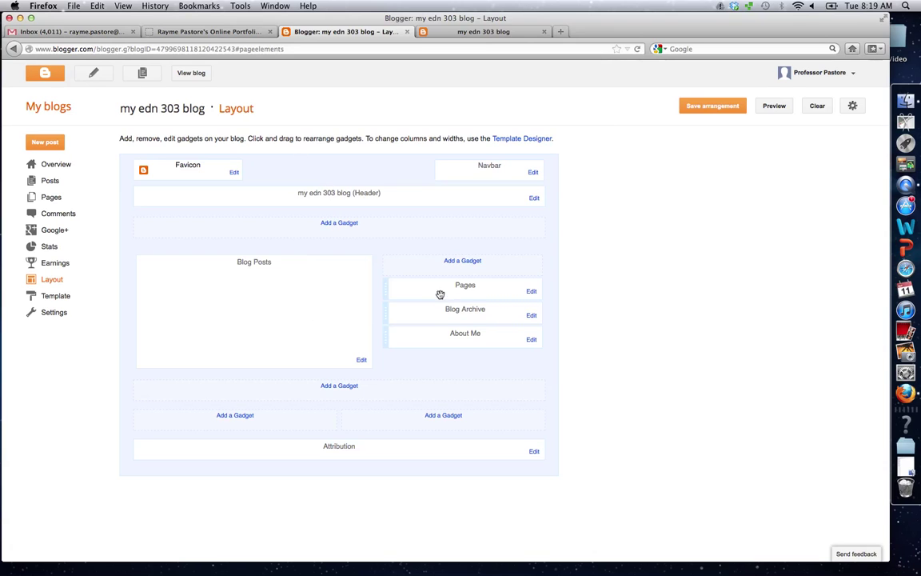
{"action": "left_click_drag", "start_coordinate": [434, 290], "coordinate": [447, 346]}
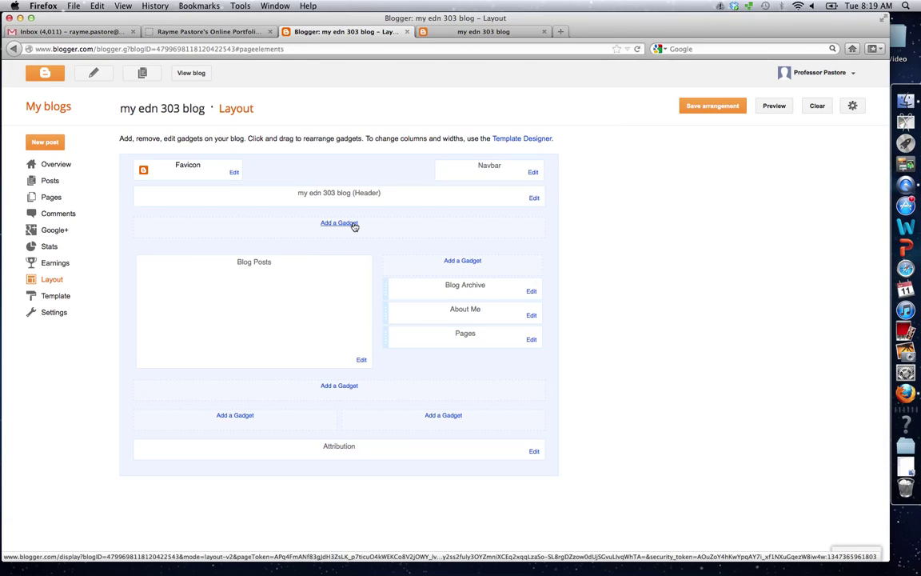
- Look through both pages of basic gadgets available for the blog's sidebar, and close the gadget window without adding any
{"action": "left_click", "coordinate": [453, 261]}
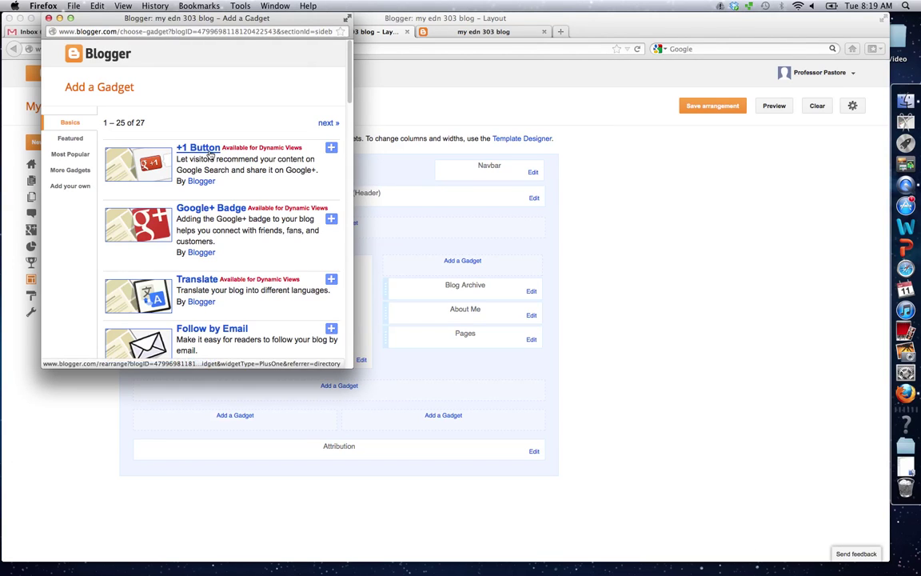
{"action": "scroll", "coordinate": [273, 160], "scroll_direction": "down", "scroll_amount": 5}
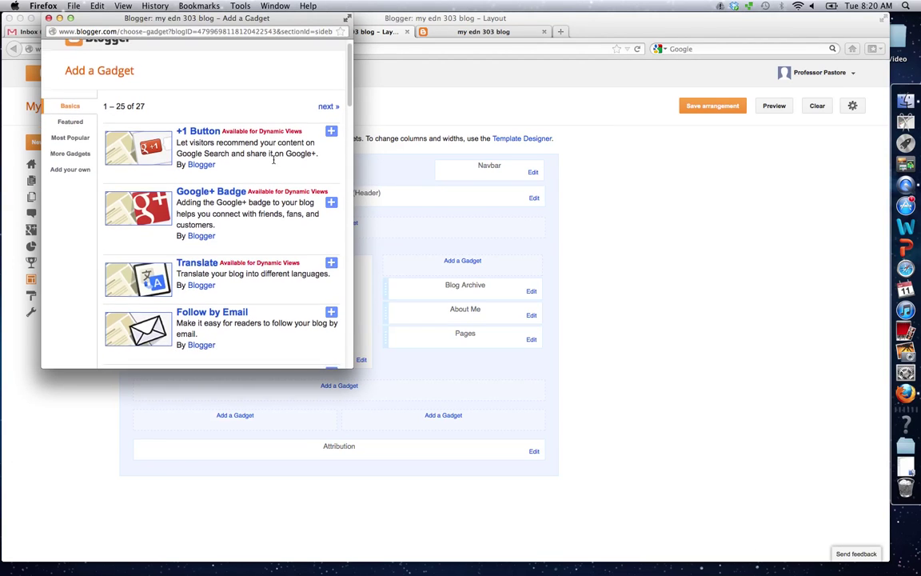
{"action": "scroll", "coordinate": [274, 160], "scroll_direction": "down", "scroll_amount": 10}
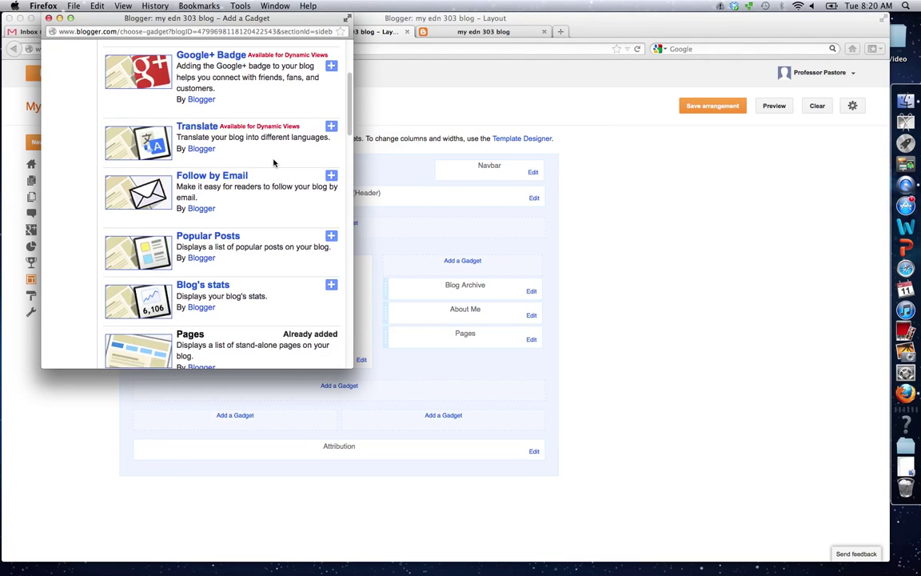
{"action": "scroll", "coordinate": [273, 163], "scroll_direction": "down", "scroll_amount": 10}
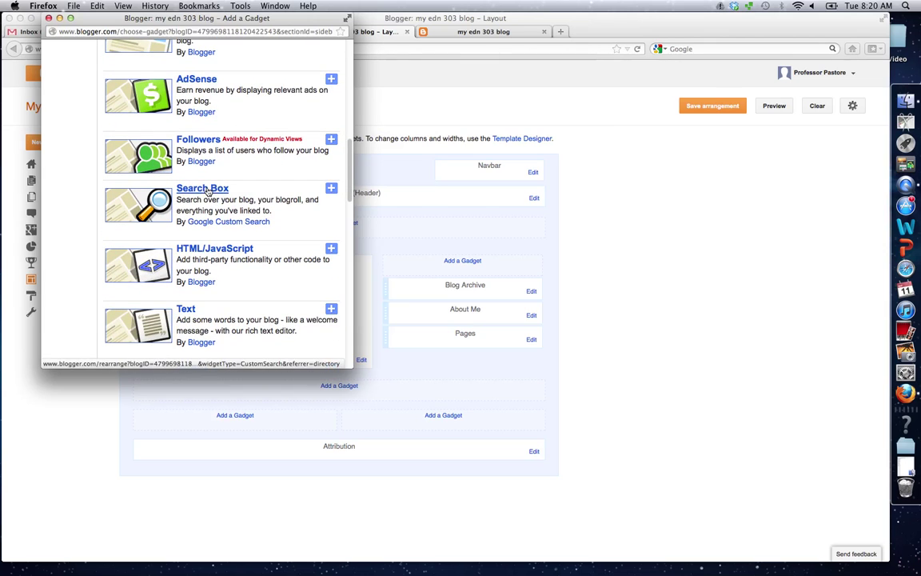
{"action": "scroll", "coordinate": [312, 203], "scroll_direction": "down", "scroll_amount": 2}
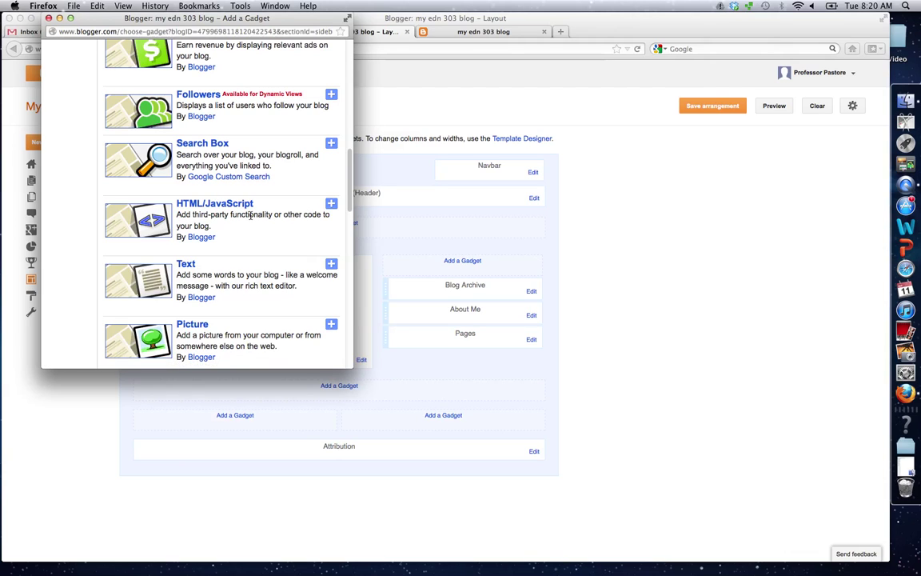
{"action": "scroll", "coordinate": [270, 228], "scroll_direction": "down", "scroll_amount": 2}
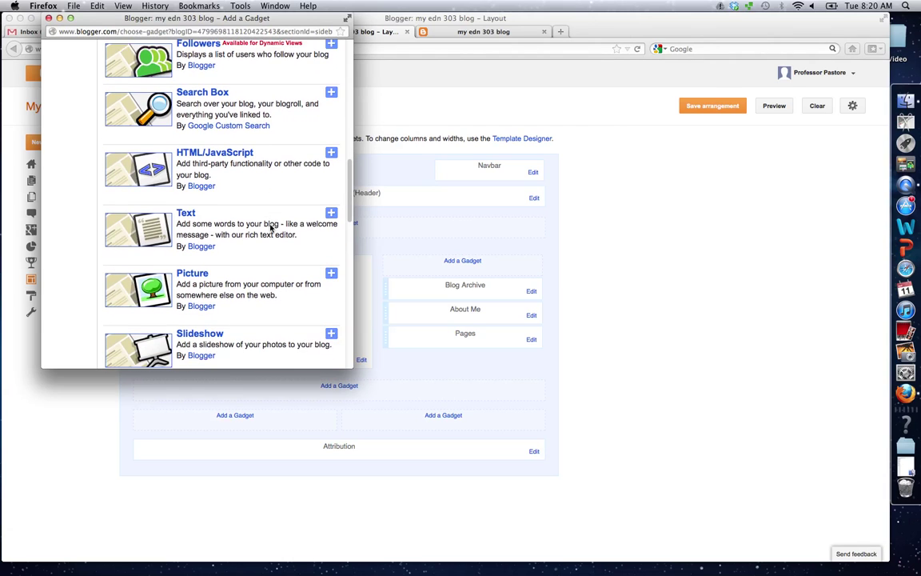
{"action": "scroll", "coordinate": [253, 229], "scroll_direction": "down", "scroll_amount": 2}
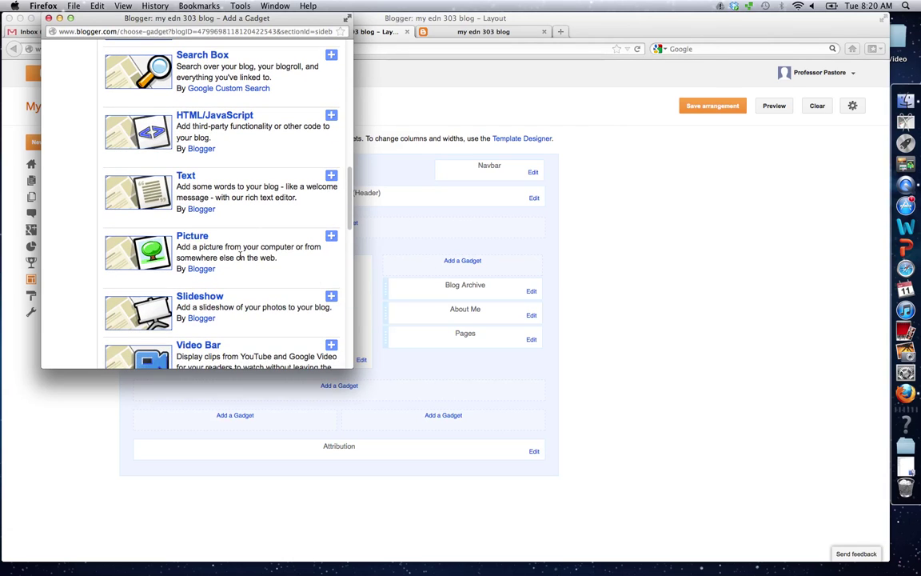
{"action": "scroll", "coordinate": [240, 254], "scroll_direction": "down", "scroll_amount": 6}
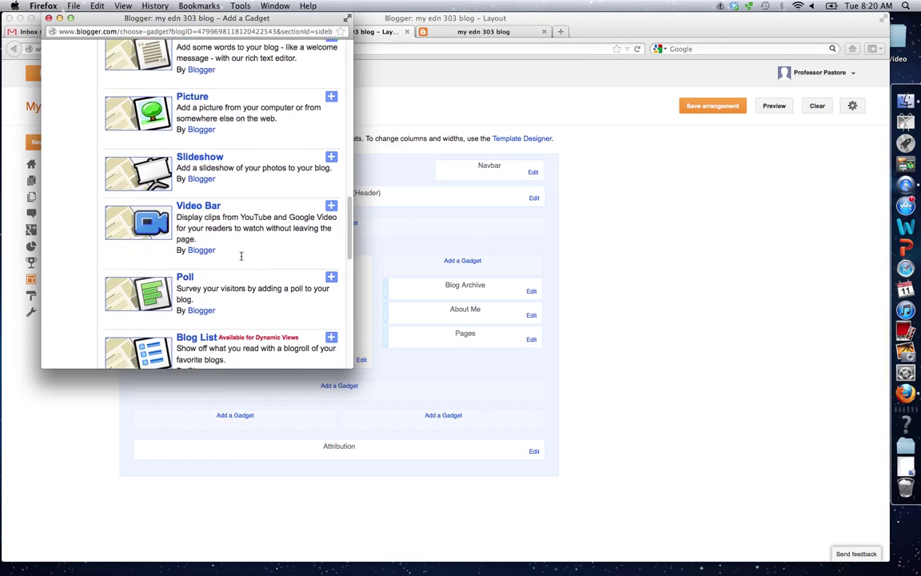
{"action": "scroll", "coordinate": [241, 256], "scroll_direction": "down", "scroll_amount": 1}
{"action": "scroll", "coordinate": [262, 256], "scroll_direction": "down", "scroll_amount": 8}
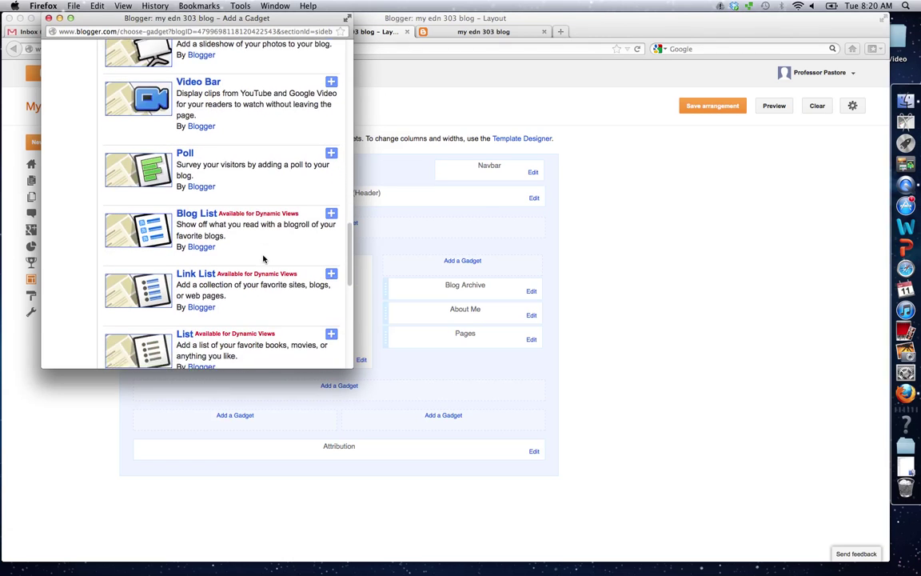
{"action": "scroll", "coordinate": [263, 258], "scroll_direction": "down", "scroll_amount": 4}
{"action": "scroll", "coordinate": [263, 259], "scroll_direction": "down", "scroll_amount": 1}
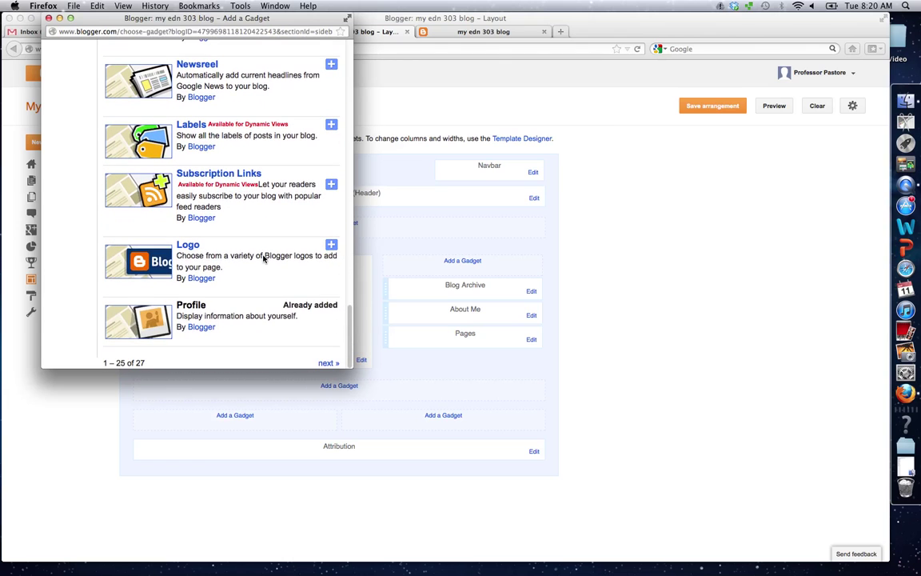
{"action": "left_click", "coordinate": [327, 363]}
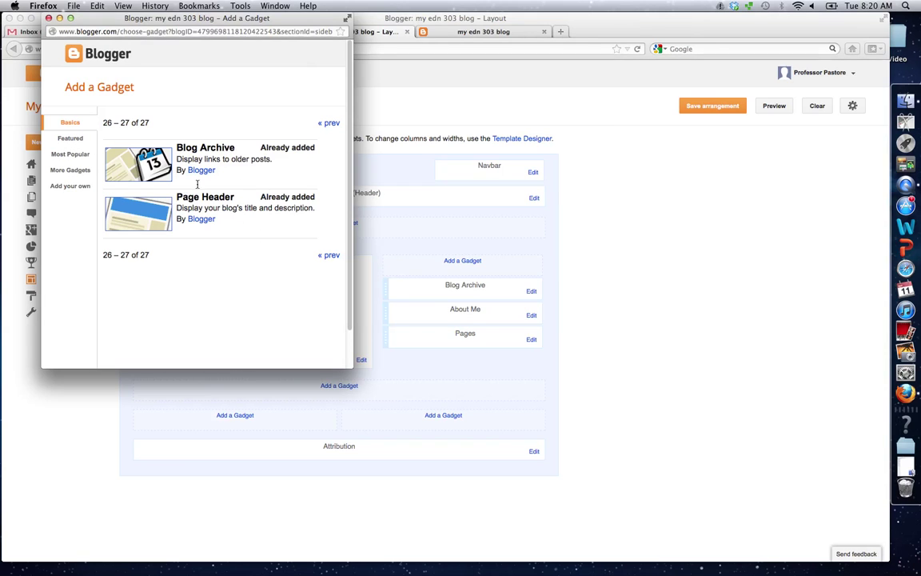
{"action": "left_click", "coordinate": [49, 16]}
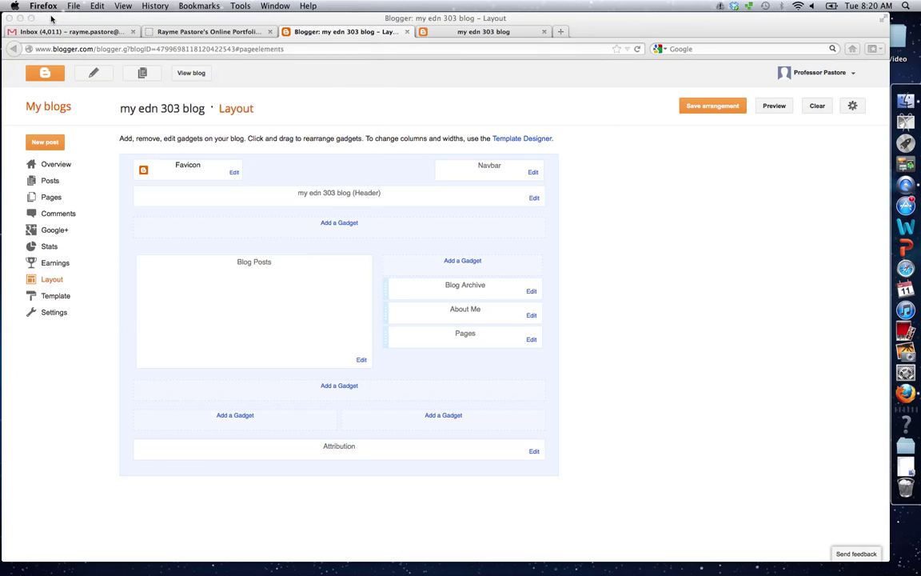
- Leave the layout without saving its changes and look through the blog's available templates
{"action": "left_click", "coordinate": [56, 296]}
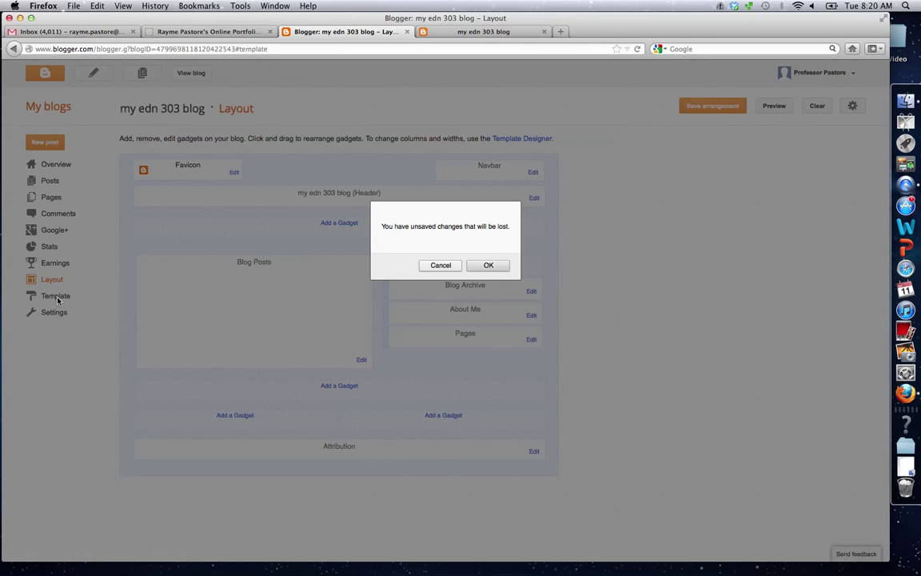
{"action": "left_click", "coordinate": [487, 264]}
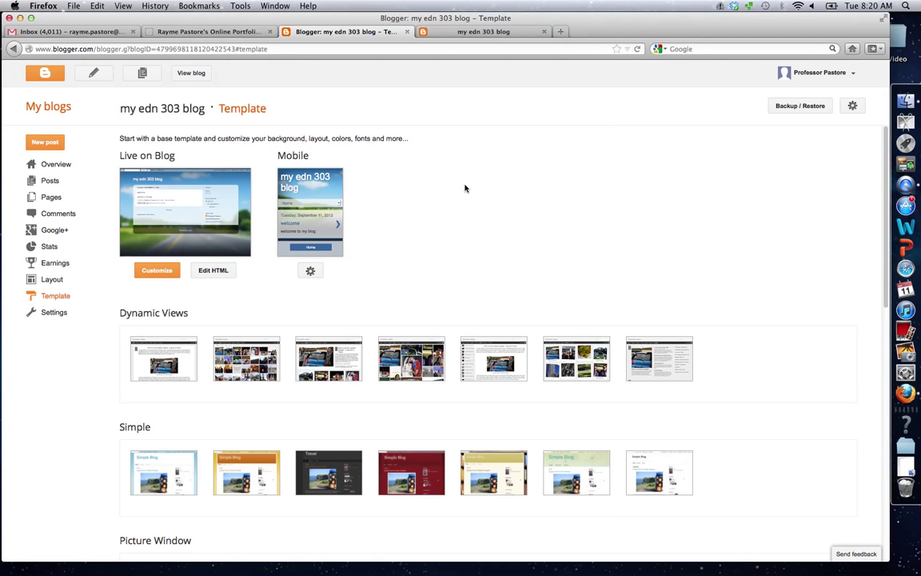
{"action": "scroll", "coordinate": [465, 190], "scroll_direction": "down", "scroll_amount": 3}
{"action": "mouse_move", "coordinate": [417, 267]}
{"action": "scroll", "coordinate": [417, 273], "scroll_direction": "down", "scroll_amount": 8}
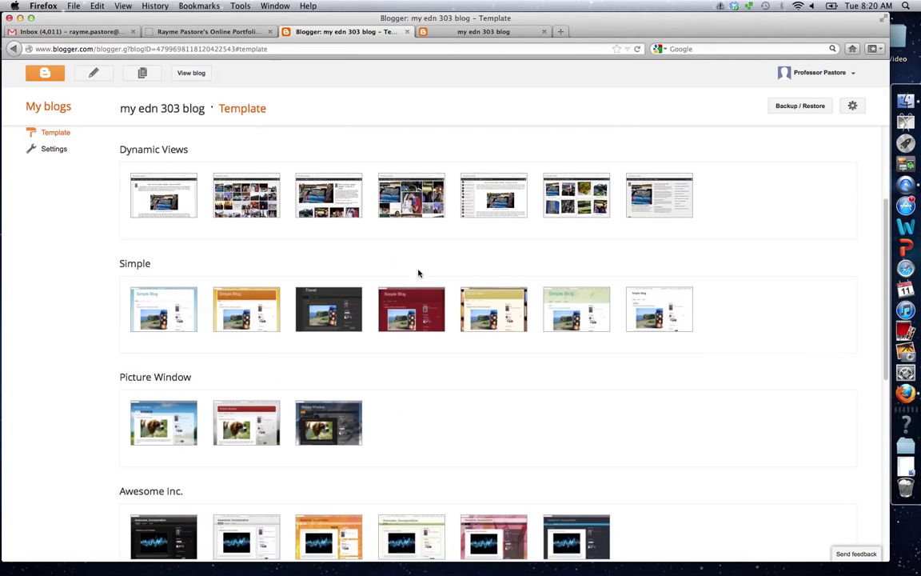
{"action": "scroll", "coordinate": [417, 272], "scroll_direction": "down", "scroll_amount": 4}
{"action": "scroll", "coordinate": [340, 327], "scroll_direction": "up", "scroll_amount": 15}
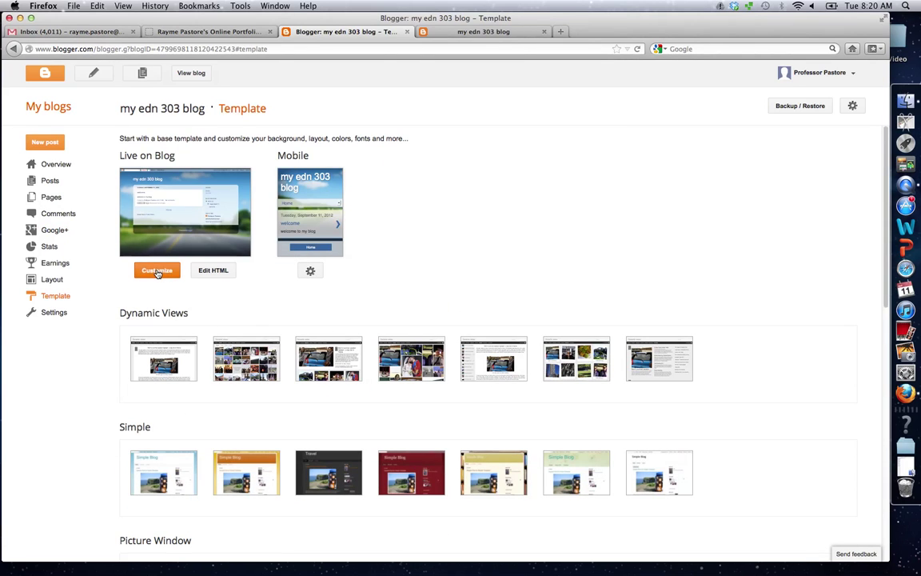
- View the Template Designer's customization options and return to the blog's template section without applying changes
{"action": "left_click", "coordinate": [158, 271]}
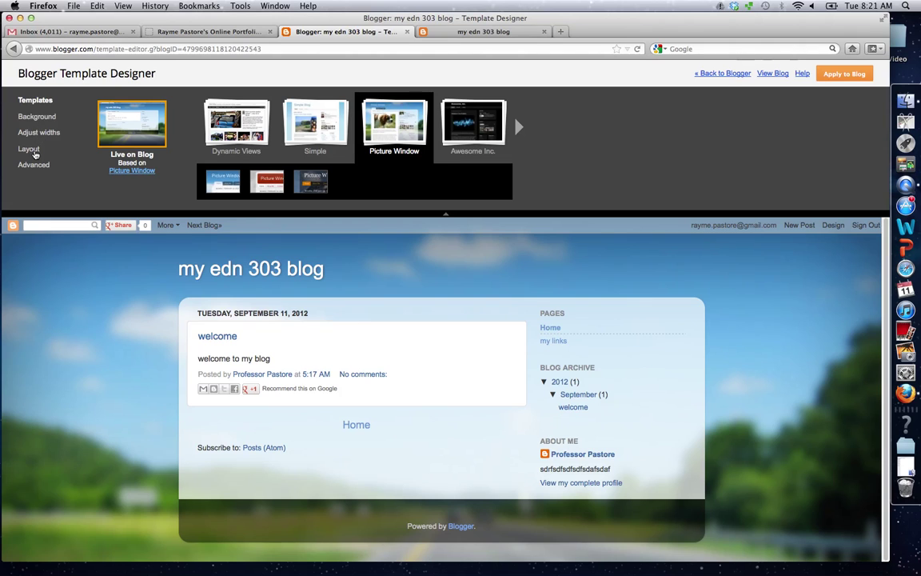
{"action": "left_click", "coordinate": [730, 75]}
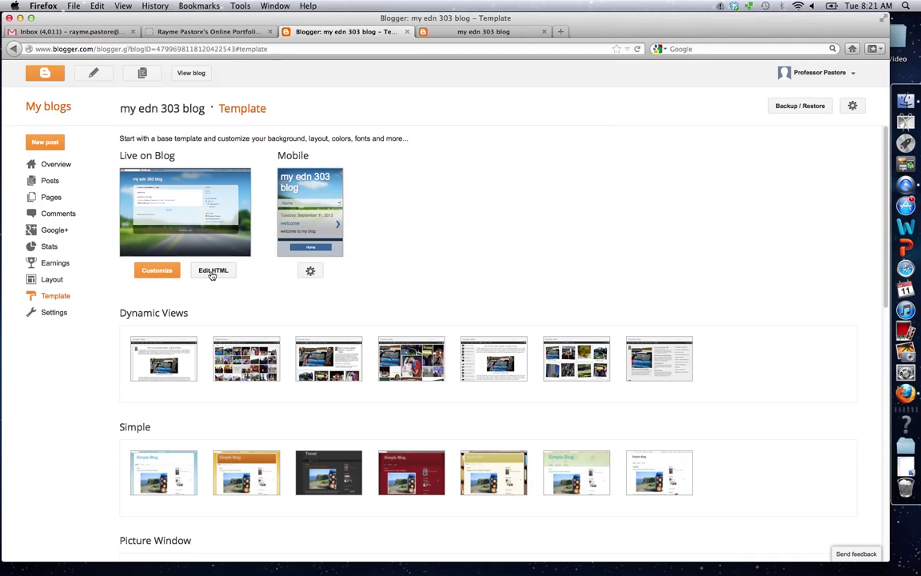
- Review the blog's basic title, privacy, publishing and permission settings, and return to the Blogger home page
{"action": "left_click", "coordinate": [54, 312]}
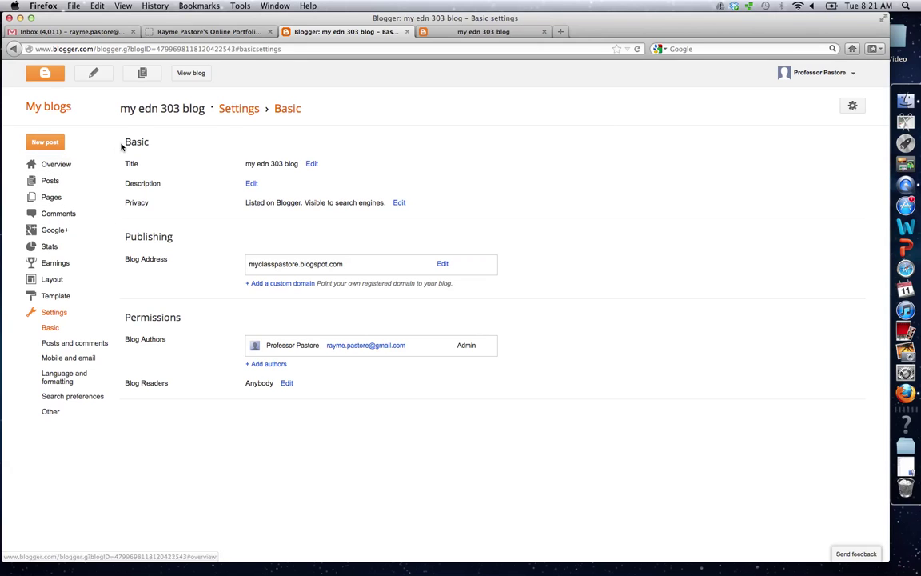
{"action": "left_click", "coordinate": [36, 77]}
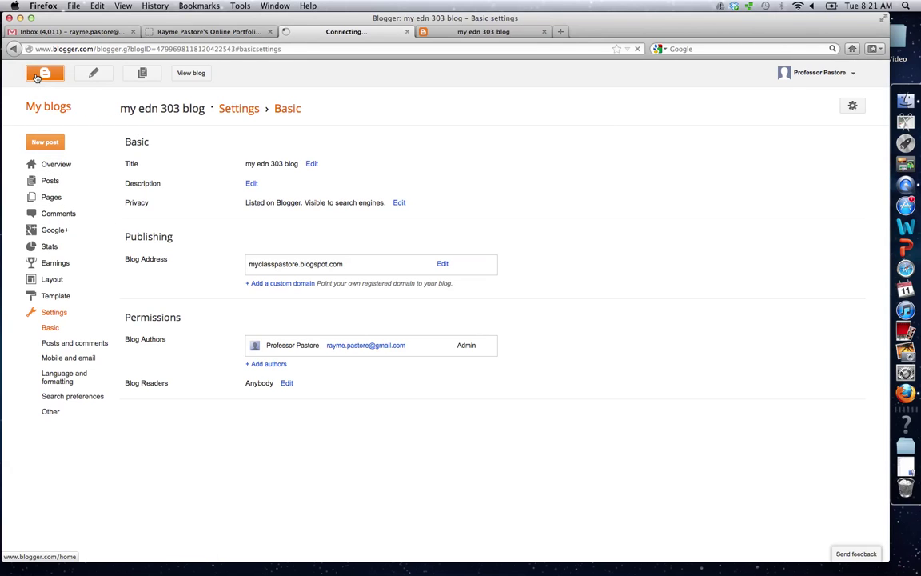